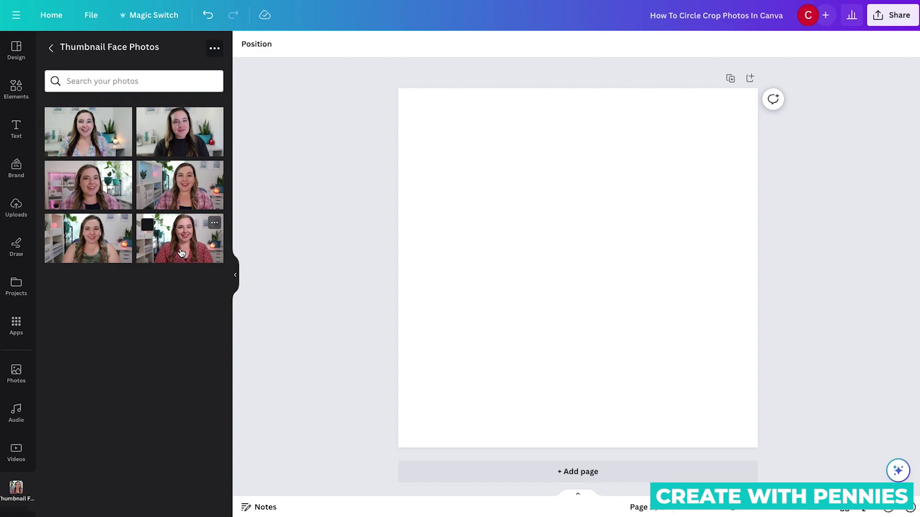
Step: Add the bottom-right Thumbnail Face Photos image to the page and move it lower
{"action": "left_click", "coordinate": [181, 252]}
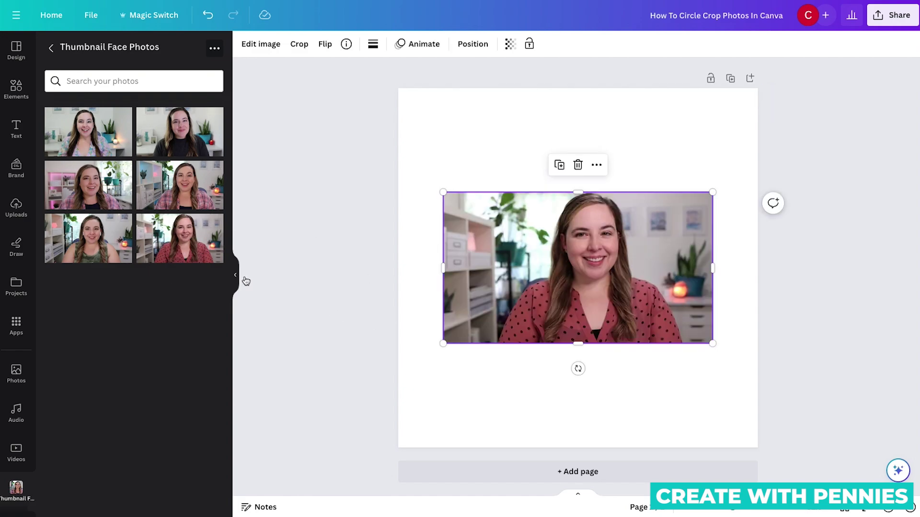
{"action": "left_click_drag", "start_coordinate": [544, 275], "coordinate": [544, 344]}
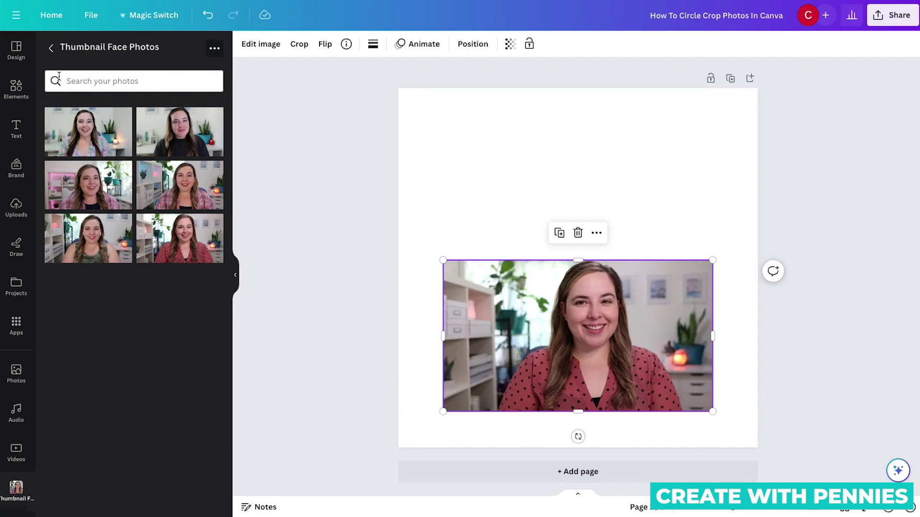
Step: Search Elements for "frames" and show all frame shapes
{"action": "left_click", "coordinate": [19, 93]}
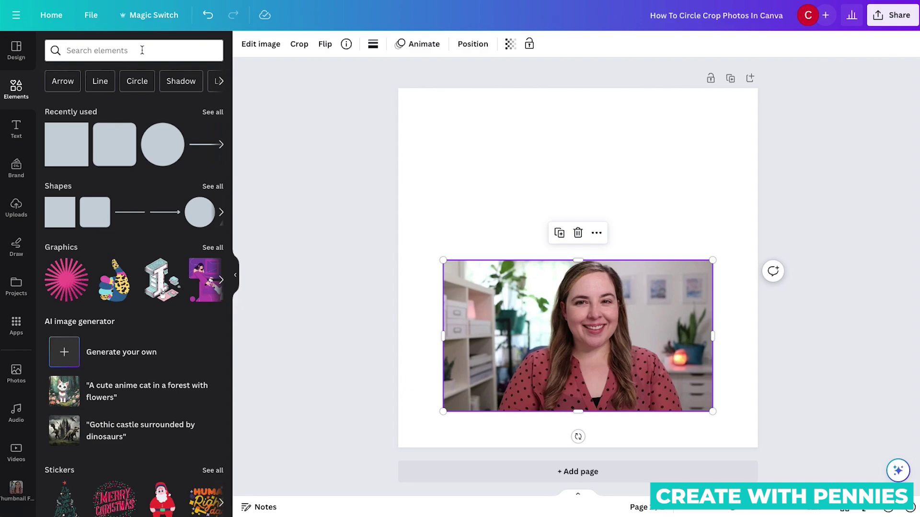
{"action": "key", "text": "Escape"}
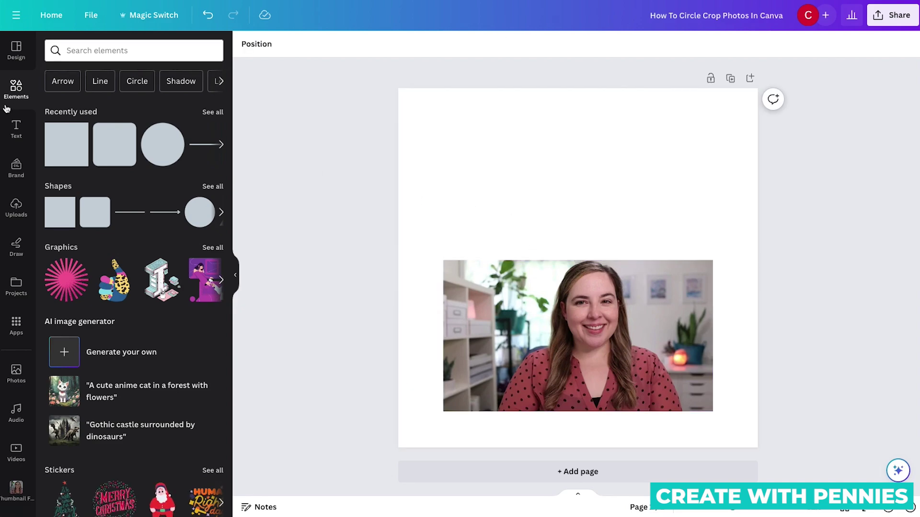
{"action": "left_click", "coordinate": [75, 50]}
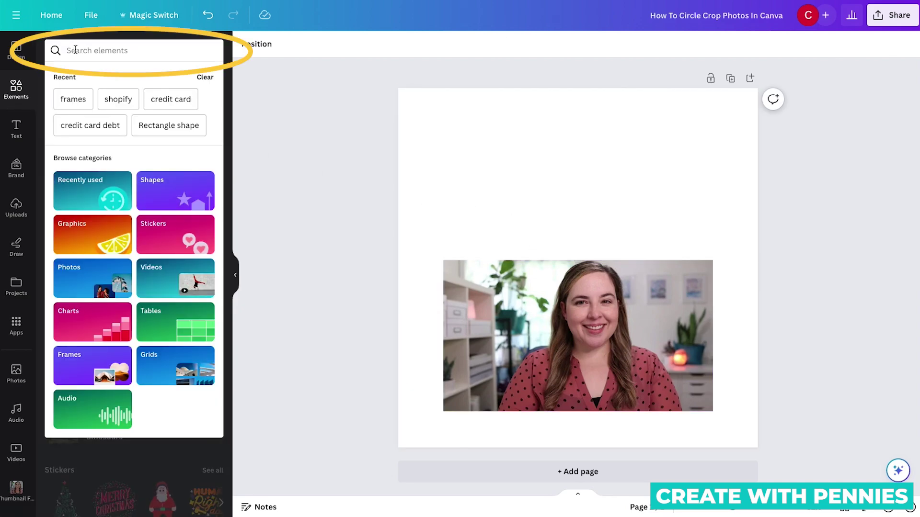
{"action": "type", "text": "fra"}
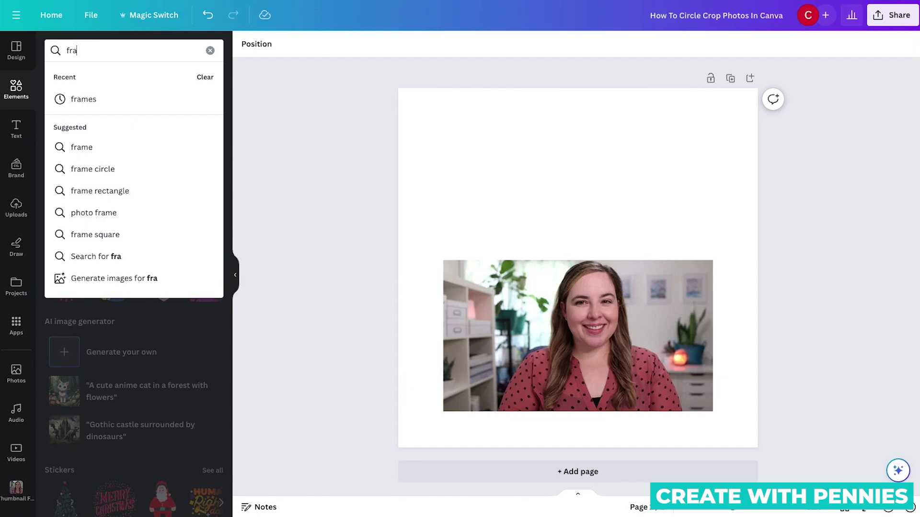
{"action": "left_click", "coordinate": [84, 98]}
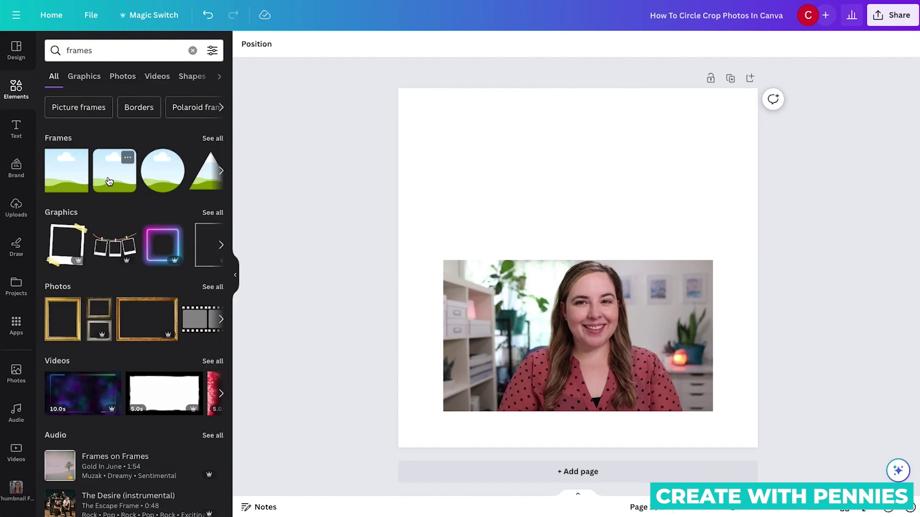
{"action": "left_click", "coordinate": [211, 139]}
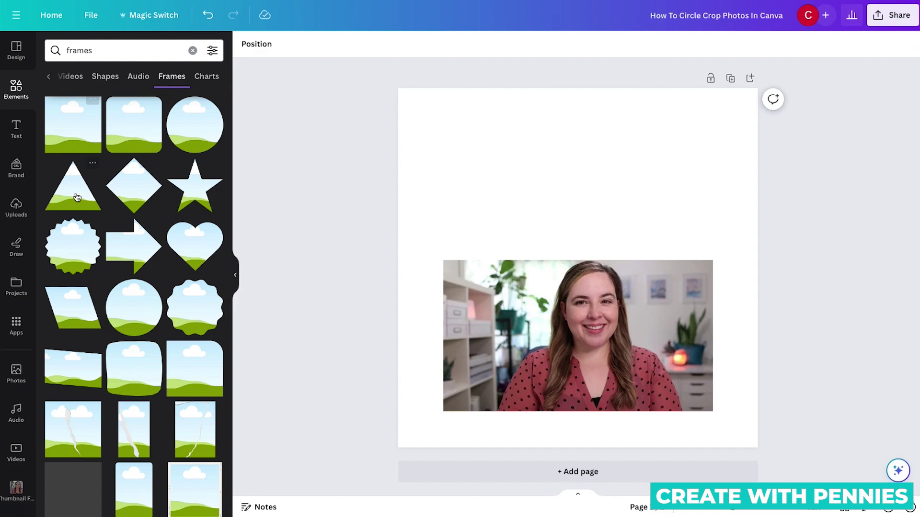
{"action": "scroll", "coordinate": [155, 253], "scroll_direction": "down", "scroll_amount": 3}
{"action": "scroll", "coordinate": [154, 253], "scroll_direction": "down", "scroll_amount": 5}
{"action": "scroll", "coordinate": [155, 253], "scroll_direction": "up", "scroll_amount": 6}
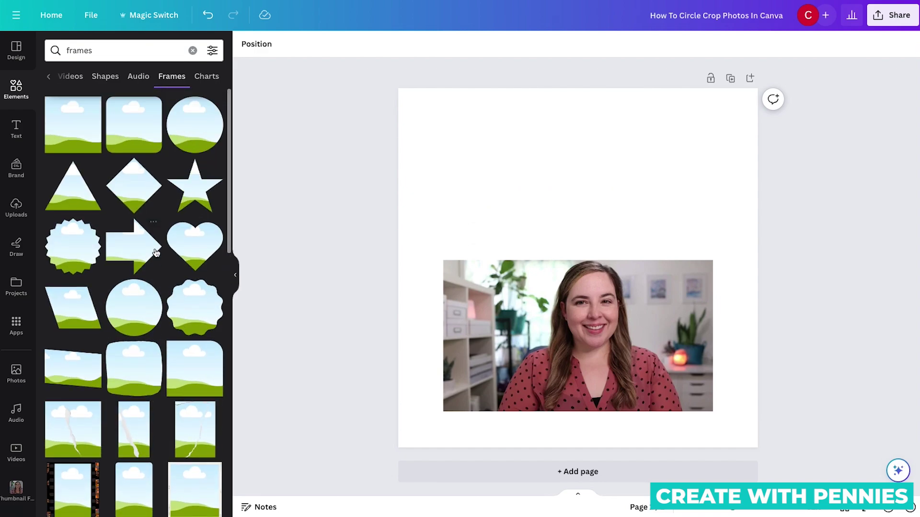
{"action": "scroll", "coordinate": [155, 253], "scroll_direction": "up", "scroll_amount": 2}
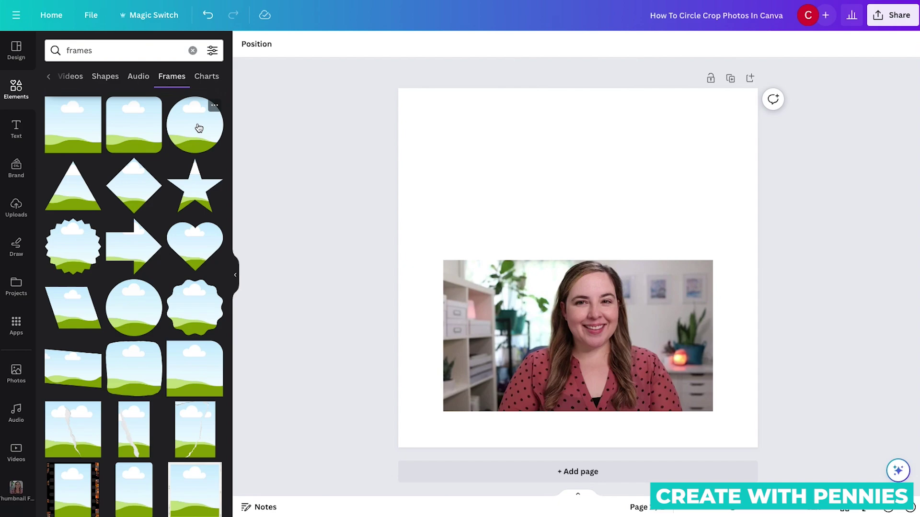
Step: Add a circle frame and position it above the face photo
{"action": "left_click", "coordinate": [200, 128]}
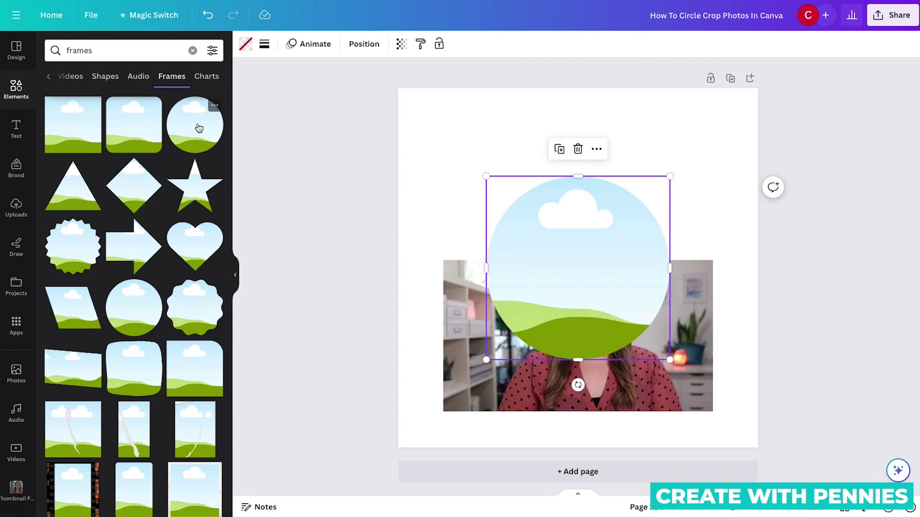
{"action": "mouse_move", "coordinate": [637, 267]}
{"action": "left_mouse_down"}
{"action": "mouse_move", "coordinate": [600, 240]}
{"action": "mouse_move", "coordinate": [595, 212]}
{"action": "mouse_move", "coordinate": [604, 201]}
{"action": "left_mouse_up"}
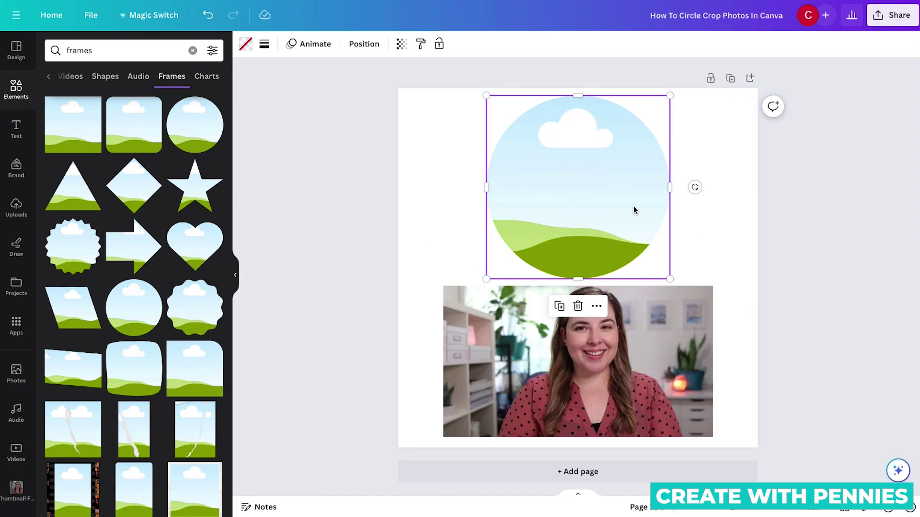
{"action": "left_click", "coordinate": [491, 350]}
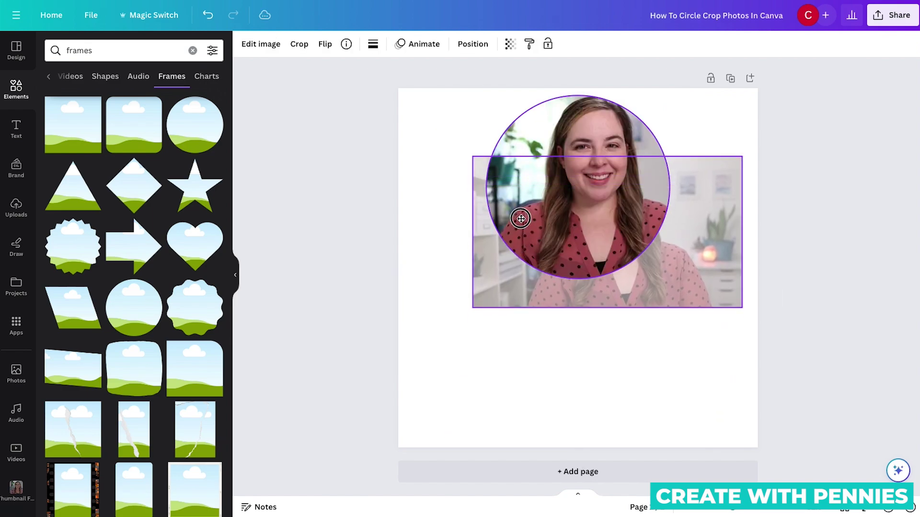
{"action": "left_click_drag", "start_coordinate": [491, 351], "coordinate": [544, 219]}
{"action": "key", "text": "ctrl+z"}
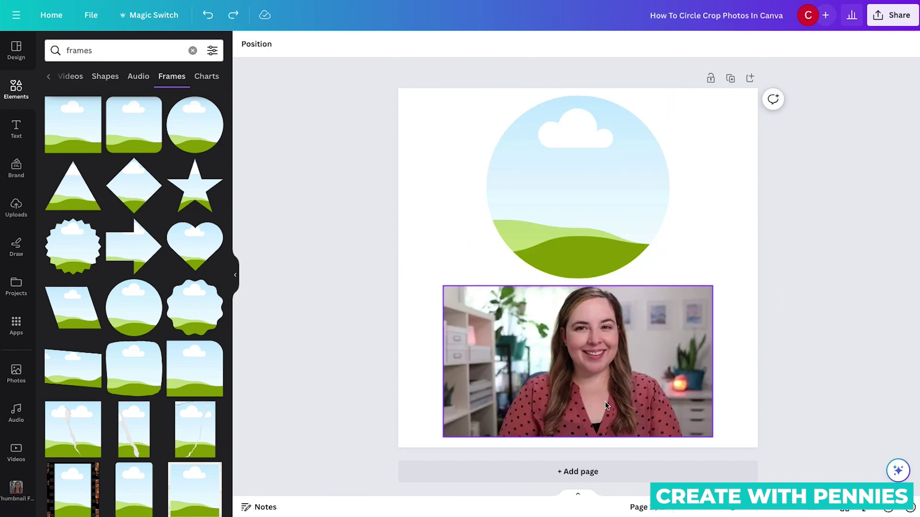
Step: Fill the circle frame with the page's photo and enlarge it over most of the page
{"action": "left_click", "coordinate": [16, 492]}
{"action": "left_click_drag", "start_coordinate": [179, 241], "coordinate": [513, 179]}
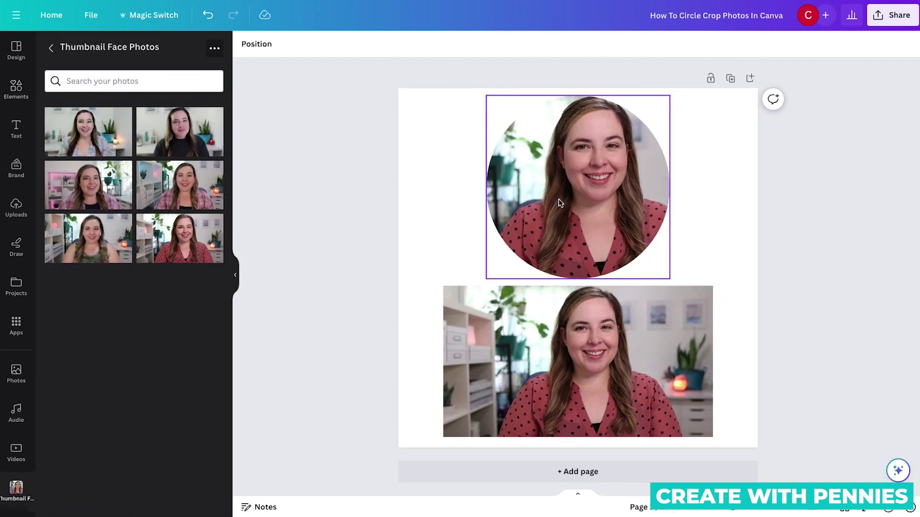
{"action": "left_click", "coordinate": [208, 14]}
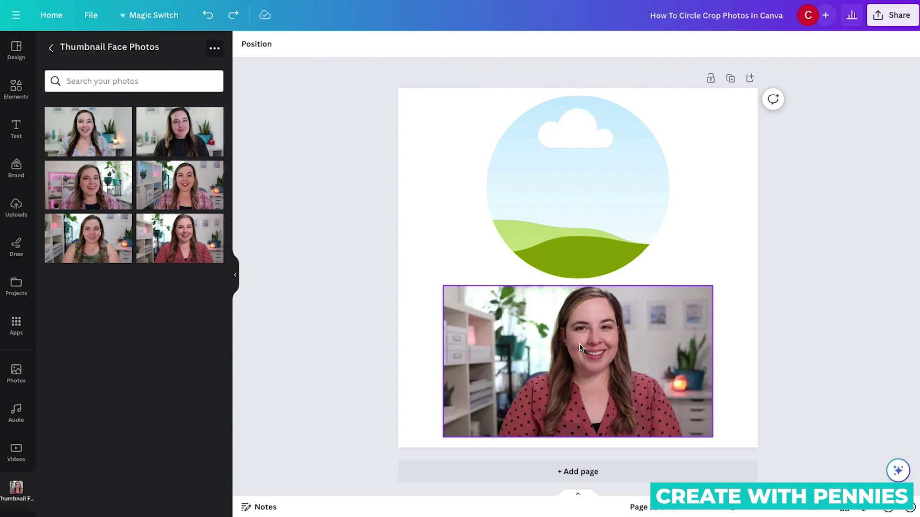
{"action": "mouse_move", "coordinate": [580, 344]}
{"action": "left_mouse_down"}
{"action": "mouse_move", "coordinate": [581, 226]}
{"action": "mouse_move", "coordinate": [581, 307]}
{"action": "left_mouse_up"}
{"action": "left_click_drag", "start_coordinate": [491, 362], "coordinate": [436, 411]}
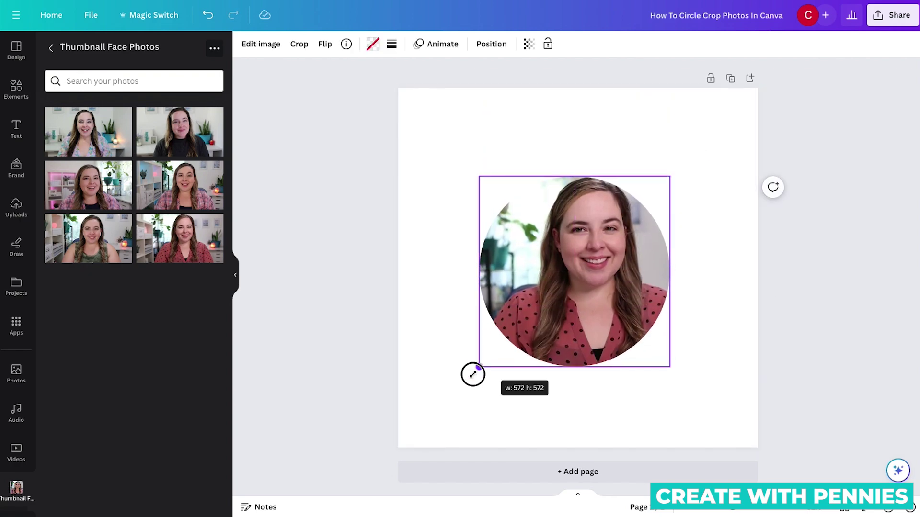
{"action": "left_click_drag", "start_coordinate": [678, 174], "coordinate": [735, 112]}
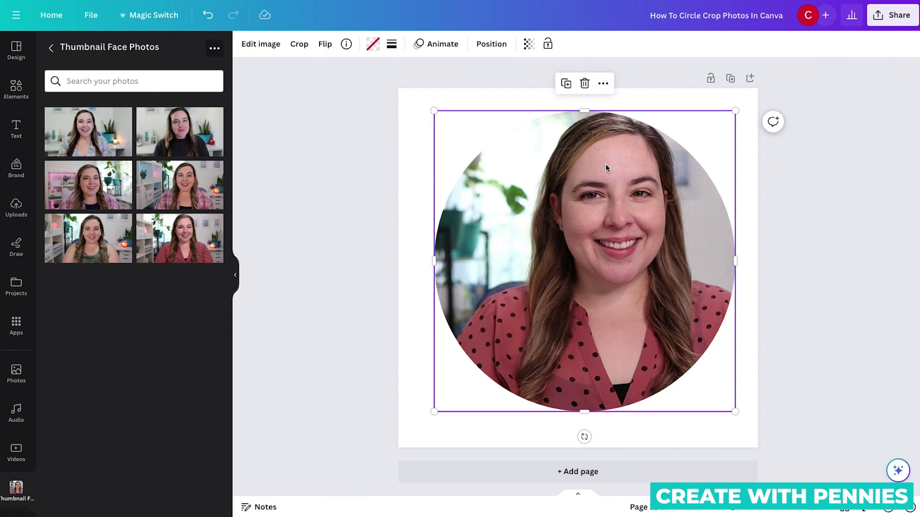
Step: Reposition the woman's face inside the circle crop and apply it
{"action": "double_click", "coordinate": [587, 231]}
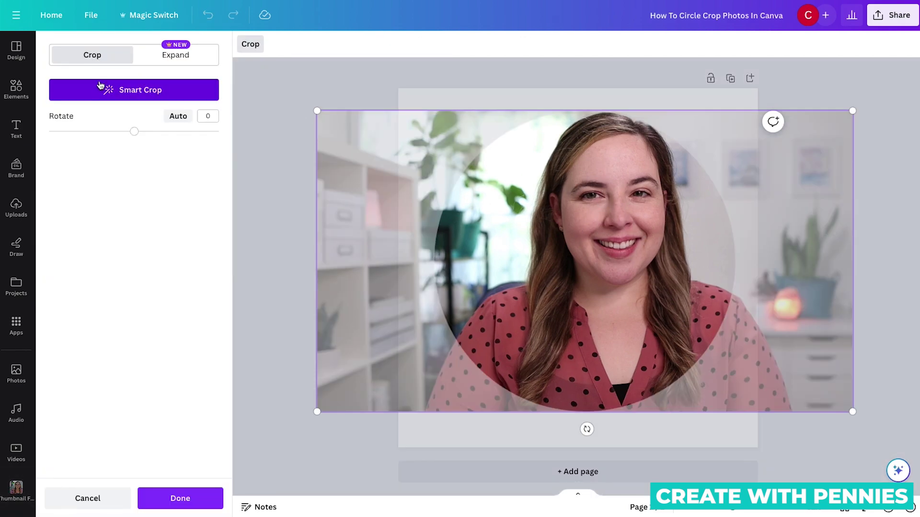
{"action": "mouse_move", "coordinate": [135, 132]}
{"action": "left_mouse_down"}
{"action": "mouse_move", "coordinate": [151, 132]}
{"action": "mouse_move", "coordinate": [134, 132]}
{"action": "left_mouse_up"}
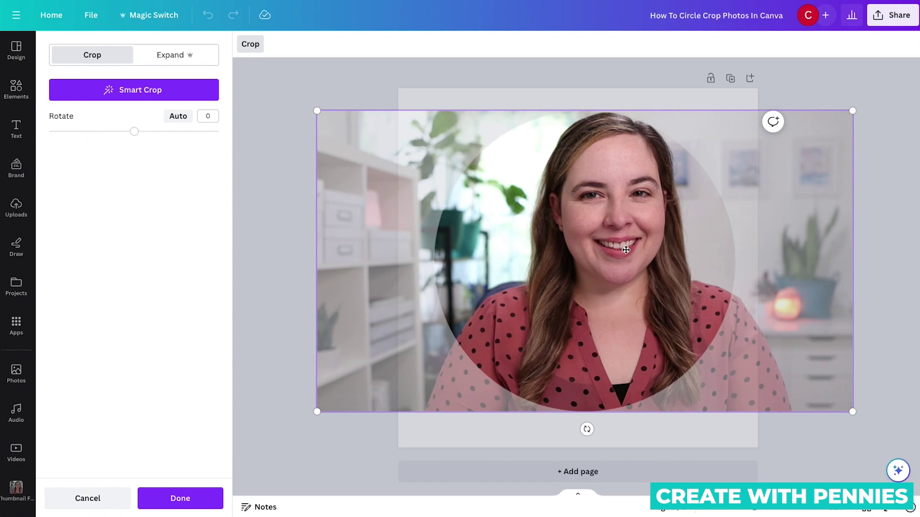
{"action": "left_click_drag", "start_coordinate": [625, 249], "coordinate": [594, 250]}
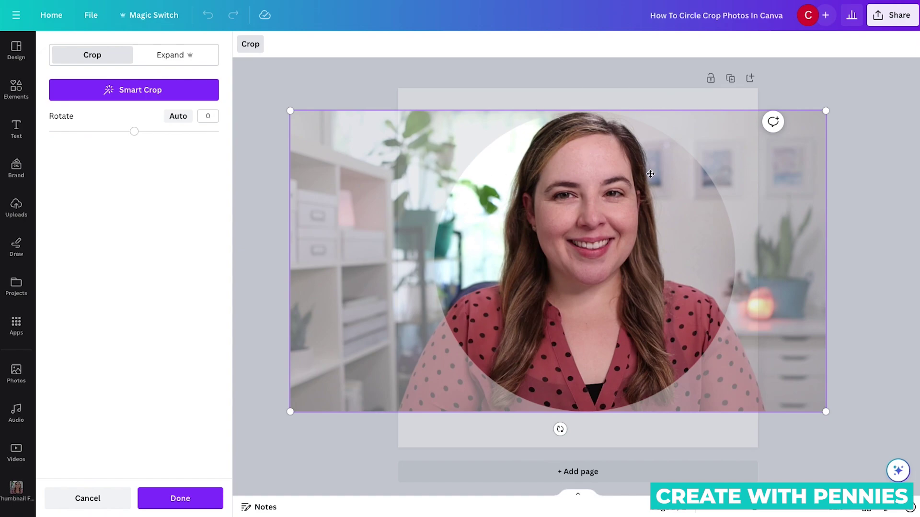
{"action": "left_click_drag", "start_coordinate": [667, 233], "coordinate": [655, 237]}
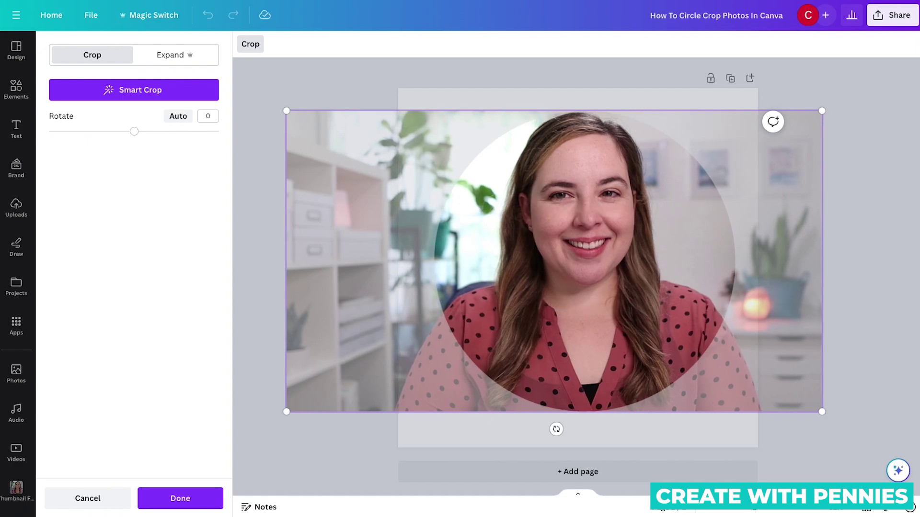
{"action": "left_click", "coordinate": [153, 501]}
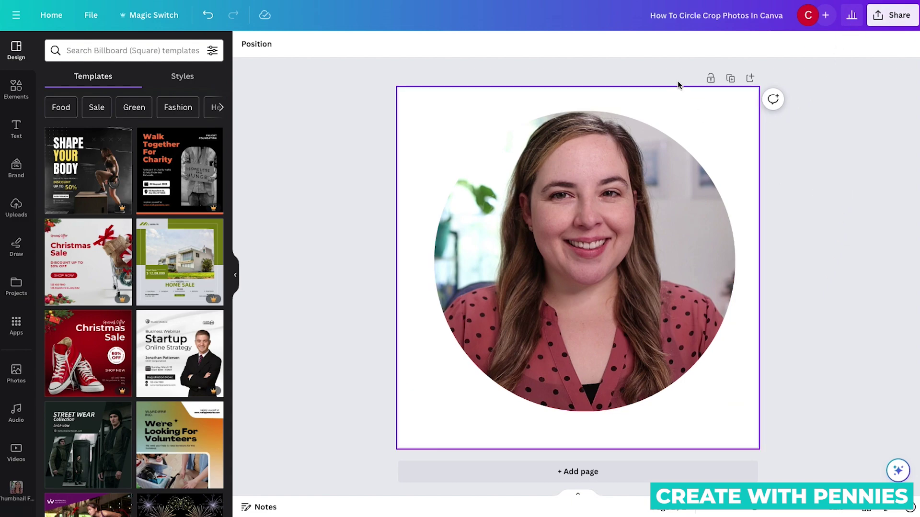
Step: Enlarge the circle portrait from its corners to nearly fill the page
{"action": "left_click", "coordinate": [673, 261]}
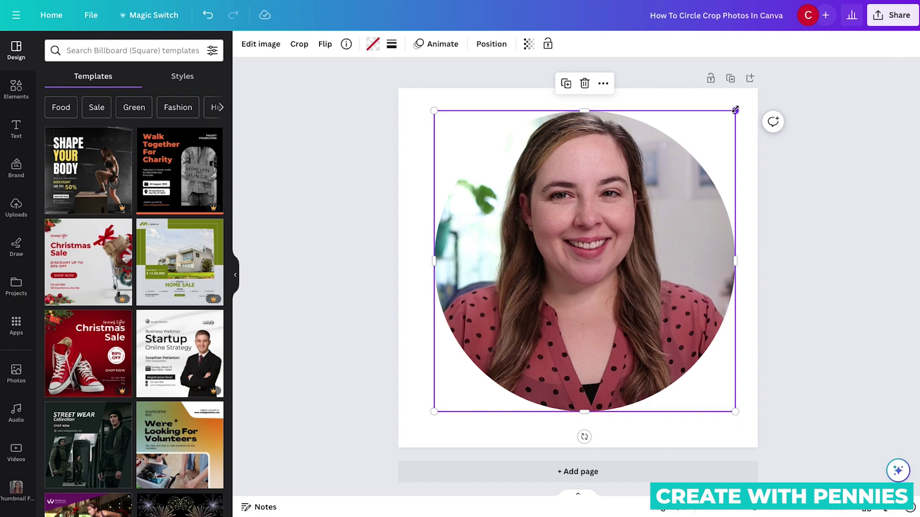
{"action": "left_click_drag", "start_coordinate": [736, 110], "coordinate": [757, 89]}
{"action": "left_click_drag", "start_coordinate": [435, 412], "coordinate": [406, 438]}
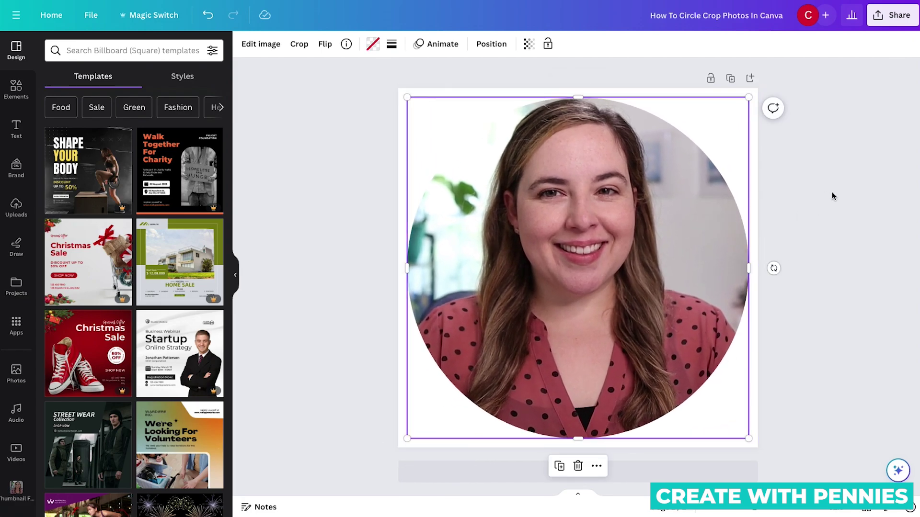
{"action": "left_click", "coordinate": [831, 193]}
Step: Download the design as a PNG with a transparent background
{"action": "left_click", "coordinate": [890, 16]}
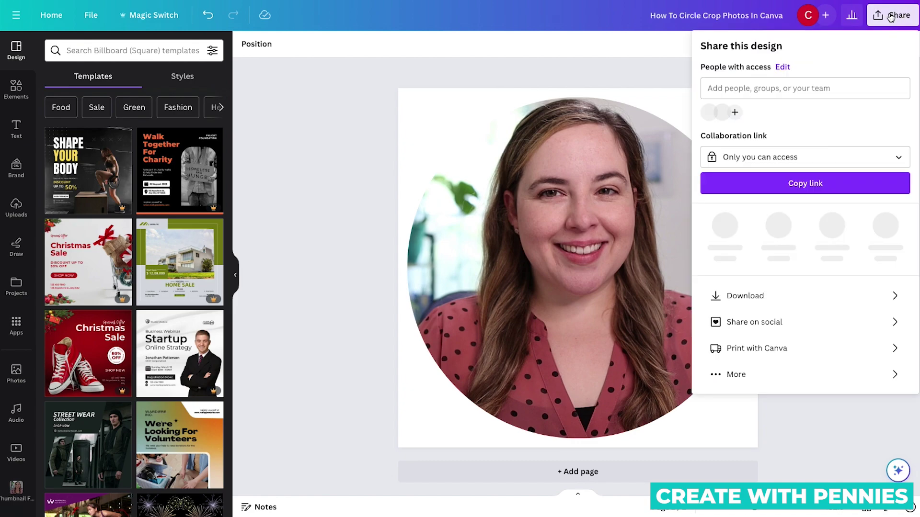
{"action": "left_click", "coordinate": [772, 290]}
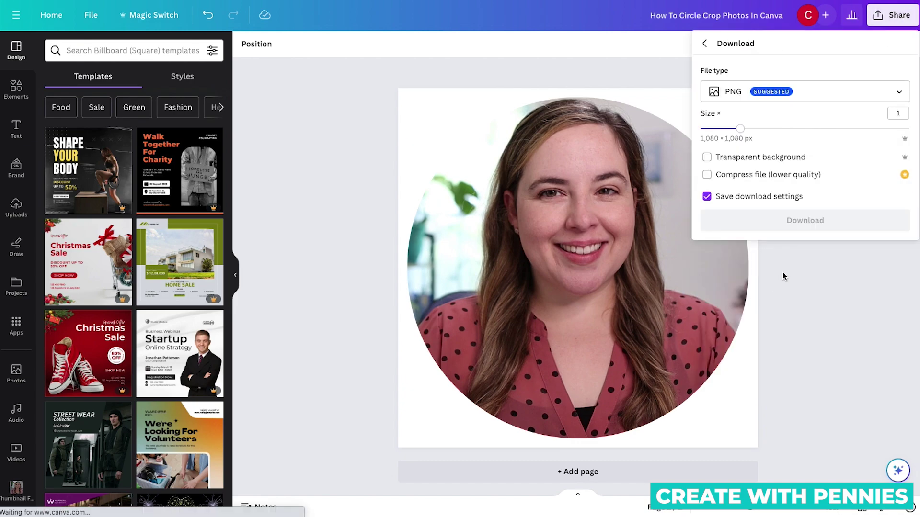
{"action": "left_click", "coordinate": [740, 92]}
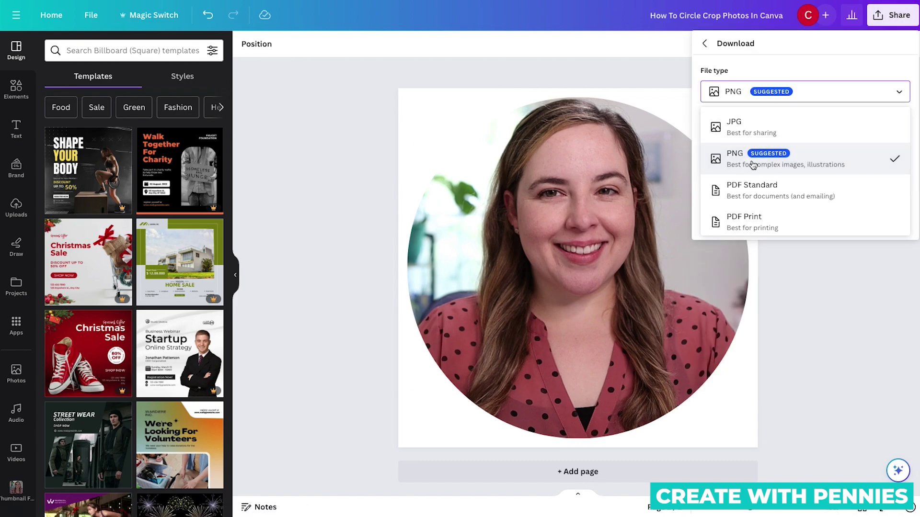
{"action": "left_click", "coordinate": [747, 150]}
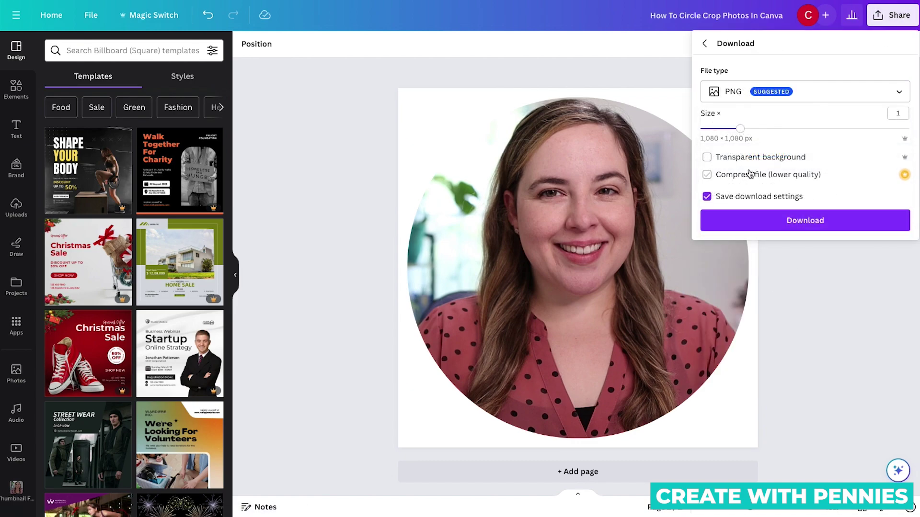
{"action": "left_click", "coordinate": [708, 158]}
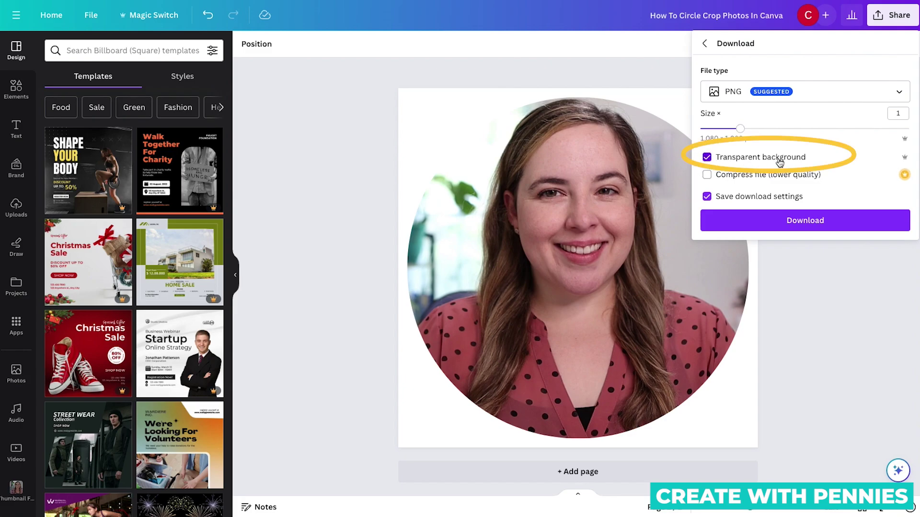
{"action": "left_click", "coordinate": [793, 220]}
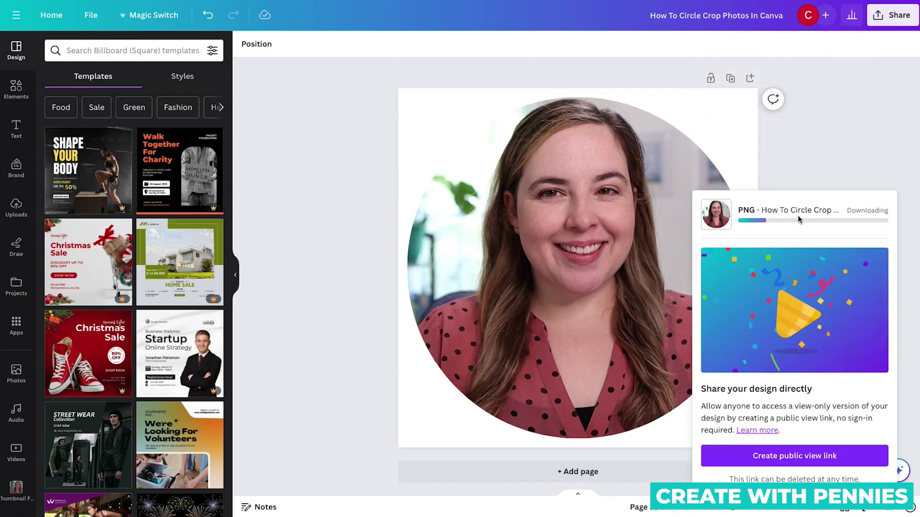